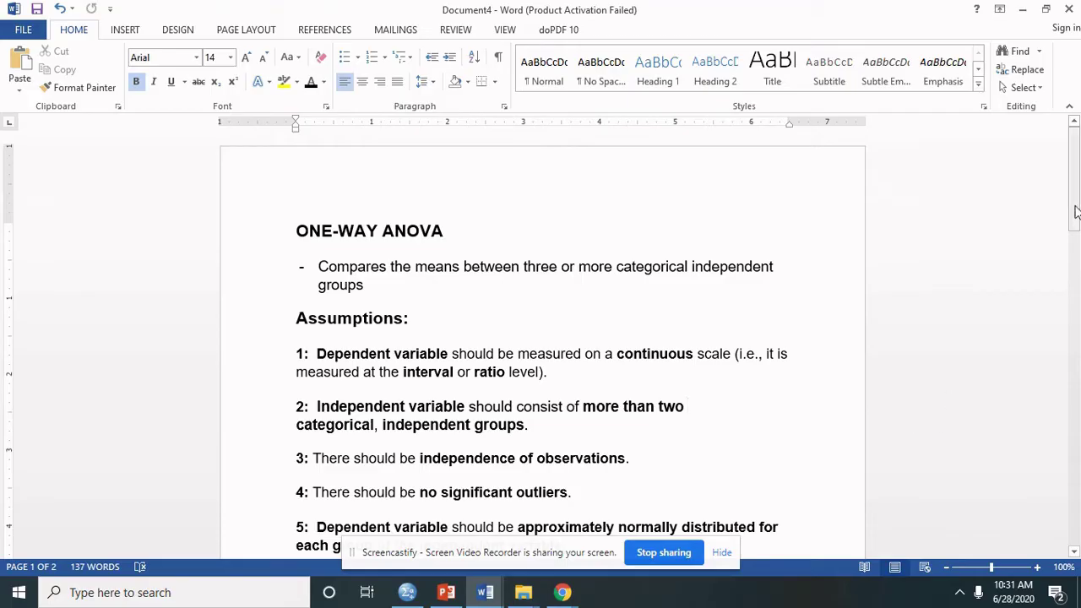
Review the one-way ANOVA assumptions and the example research question, marking its dependent variable "overall satisfaction" and independent variable "educational attainment".
{"action": "left_click_drag", "start_coordinate": [1074, 209], "coordinate": [1077, 227]}
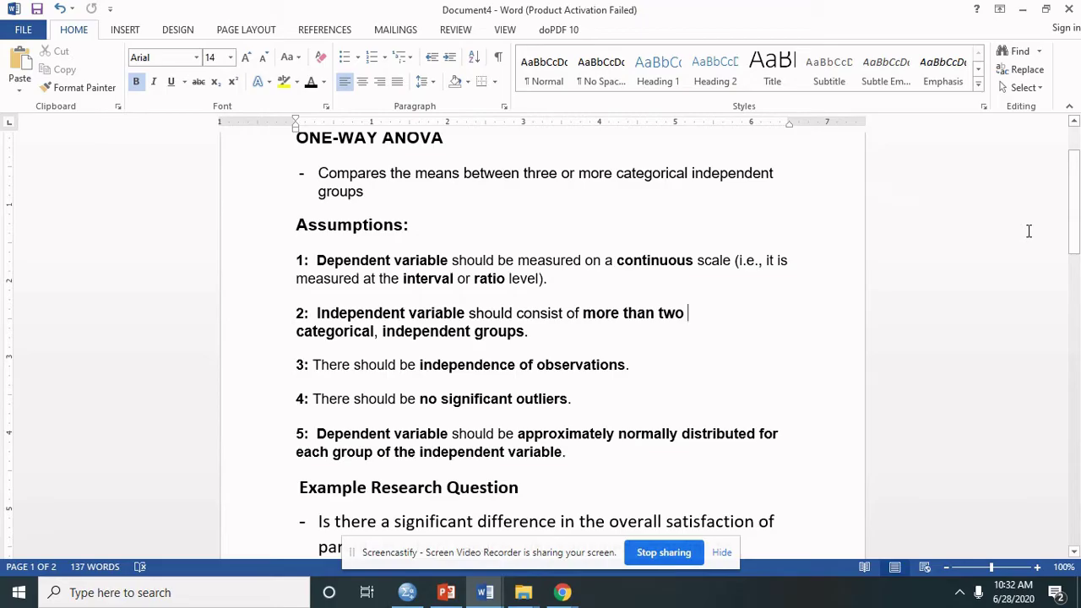
{"action": "left_click_drag", "start_coordinate": [1074, 228], "coordinate": [1078, 260]}
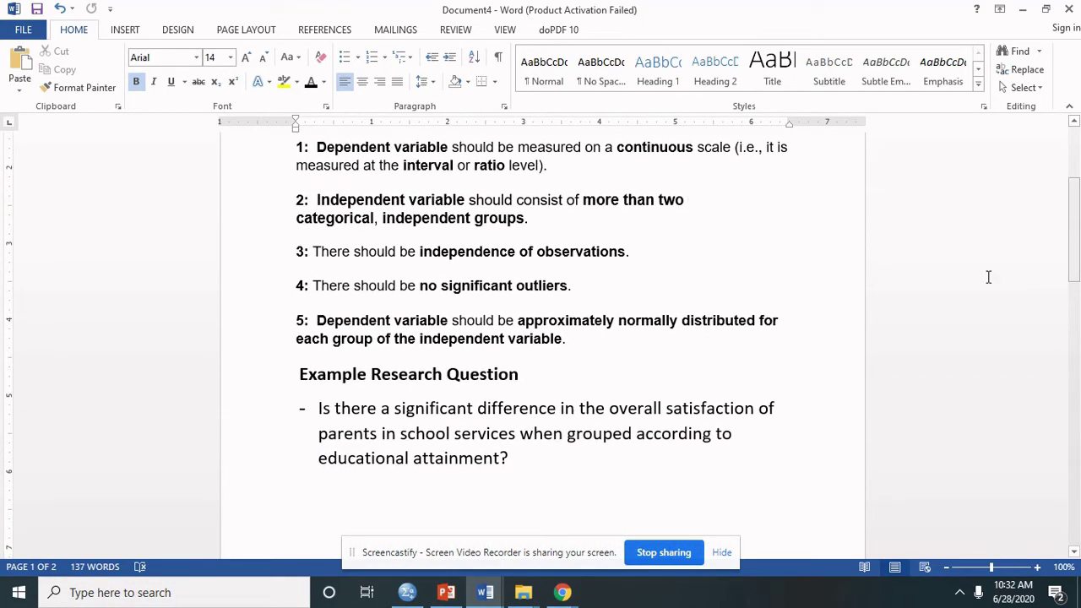
{"action": "left_click", "coordinate": [533, 469]}
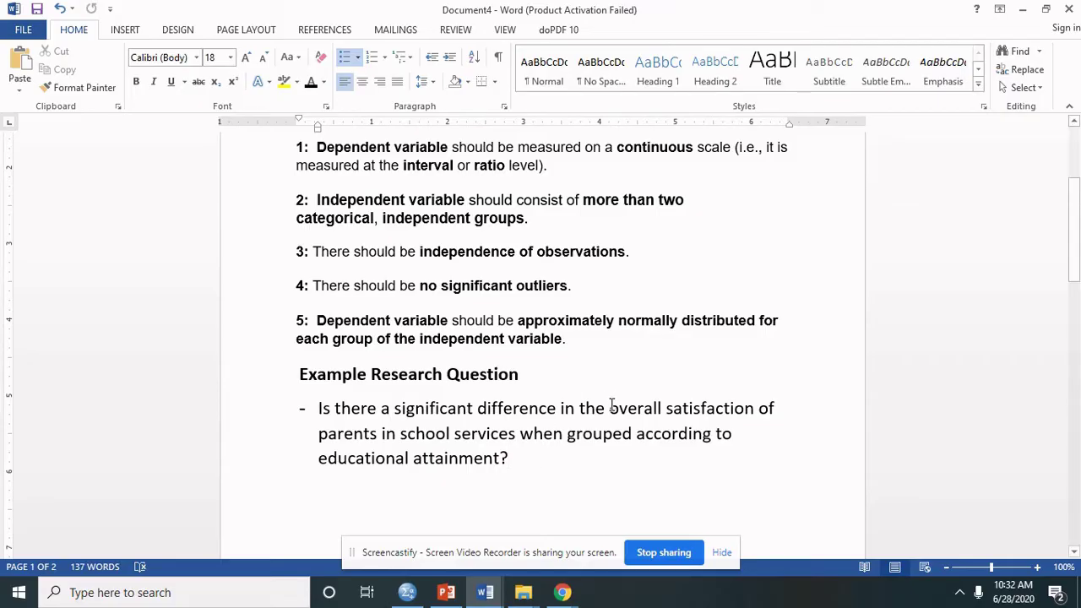
{"action": "left_click_drag", "start_coordinate": [609, 408], "coordinate": [747, 422]}
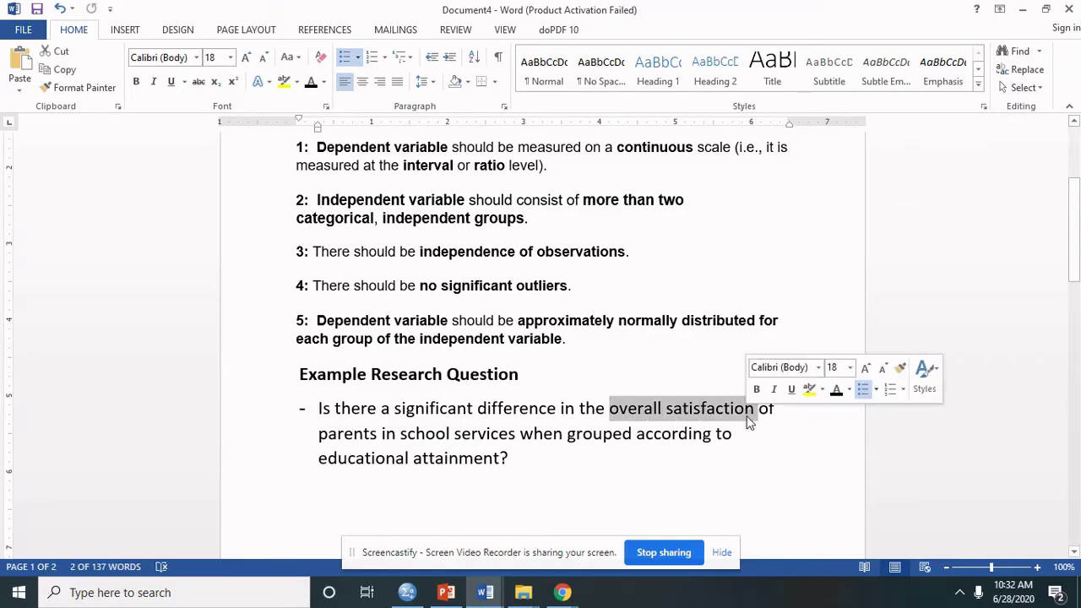
{"action": "left_click", "coordinate": [567, 453]}
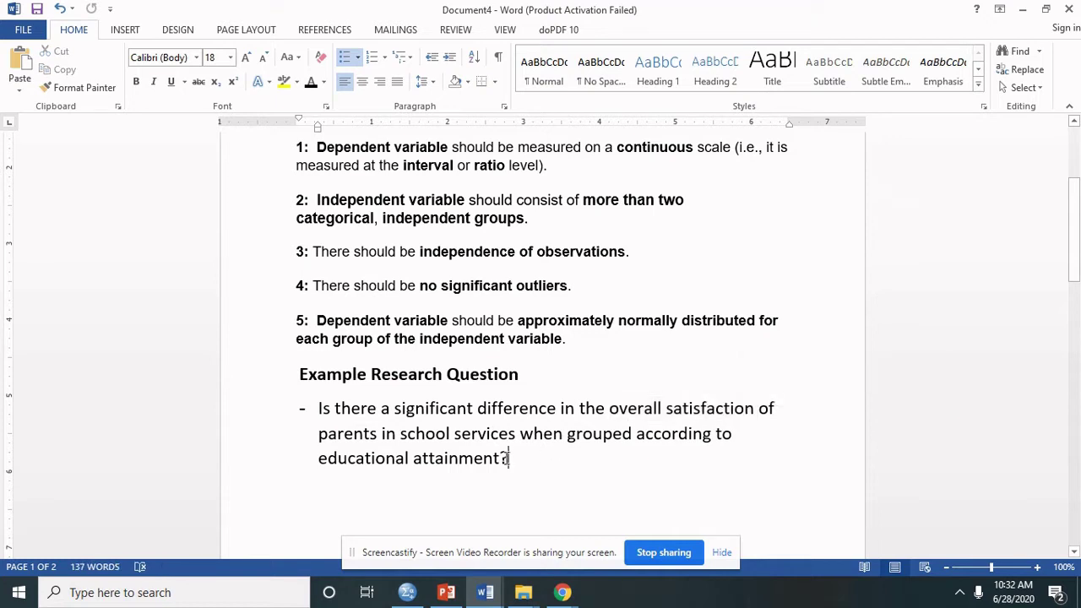
{"action": "left_click_drag", "start_coordinate": [504, 458], "coordinate": [356, 460]}
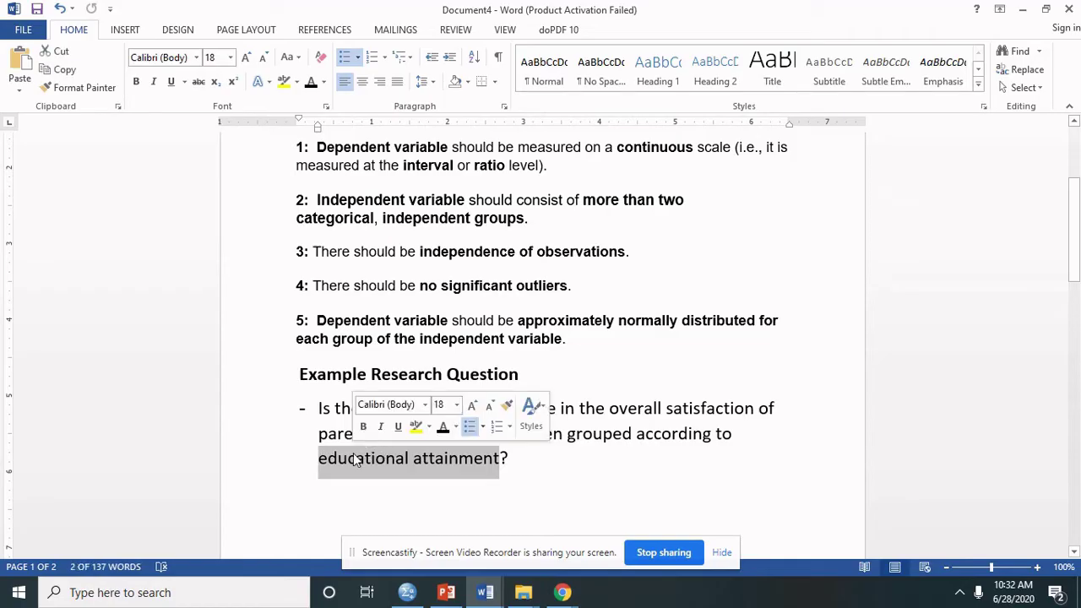
{"action": "left_click", "coordinate": [549, 478]}
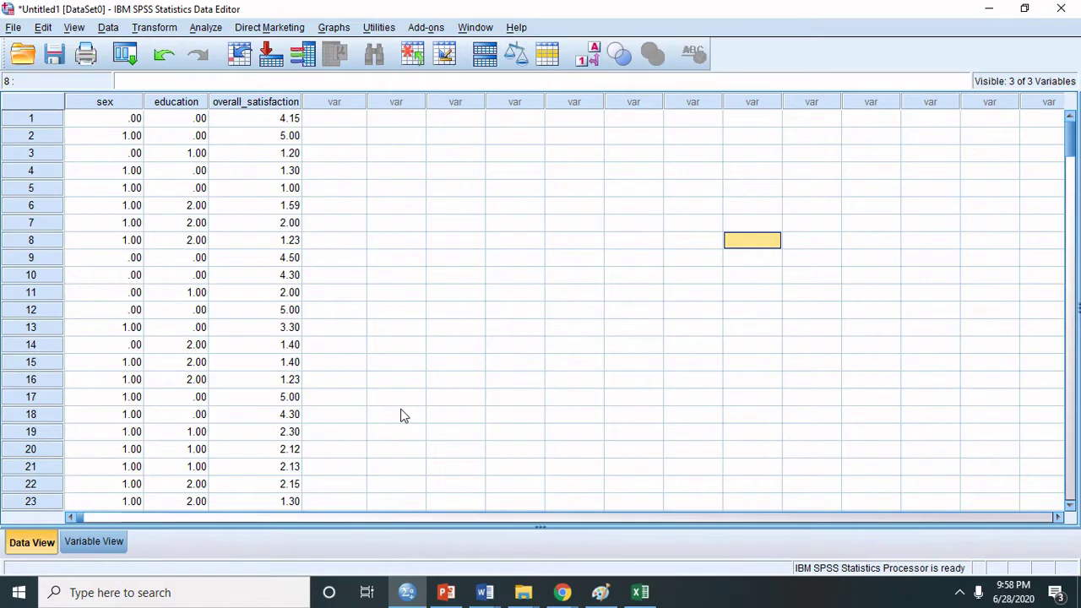
Set up a One-Way ANOVA in SPSS with overall_satisfaction as the dependent variable and education as the factor.
{"action": "left_click", "coordinate": [221, 31]}
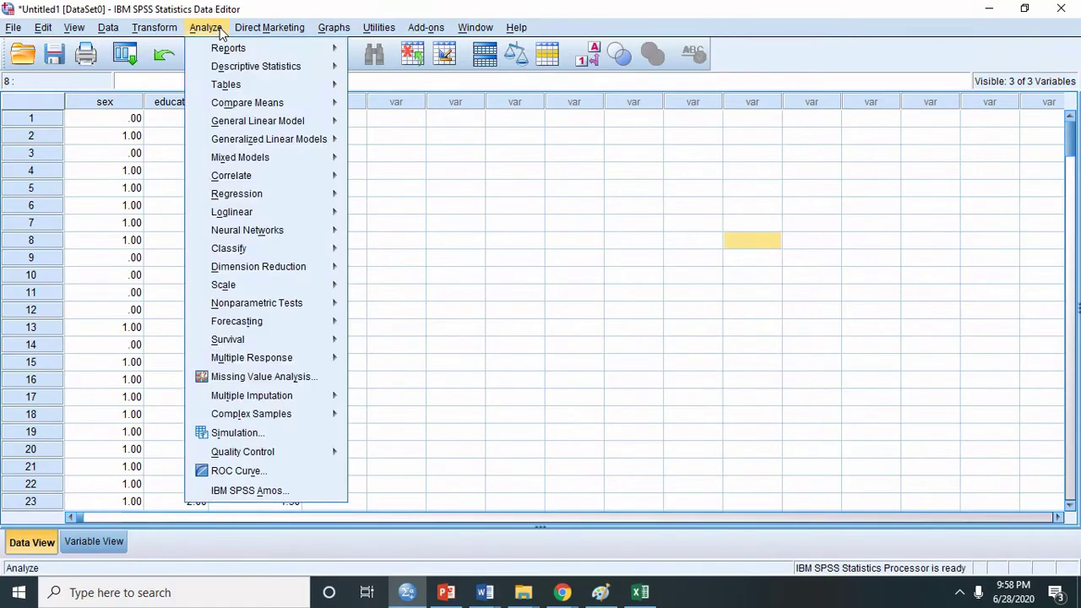
{"action": "mouse_move", "coordinate": [225, 105]}
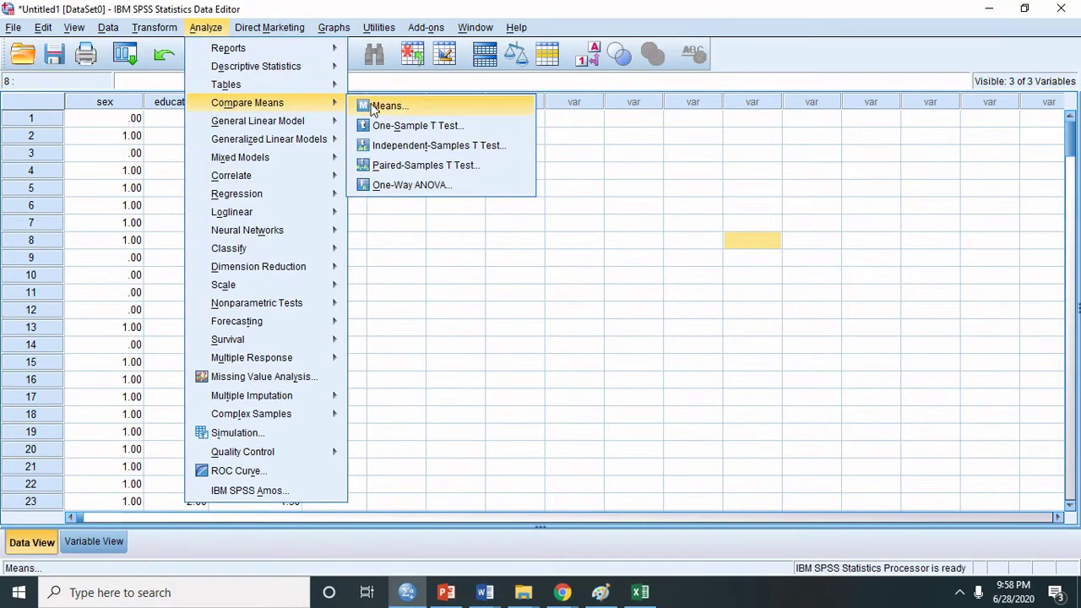
{"action": "left_click", "coordinate": [402, 186]}
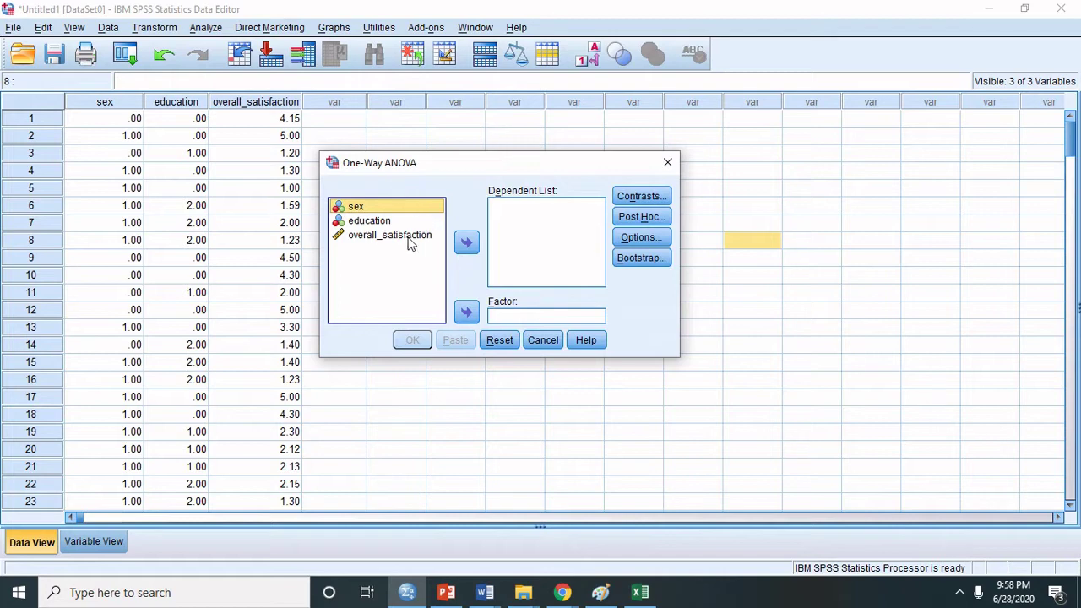
{"action": "left_click", "coordinate": [410, 236]}
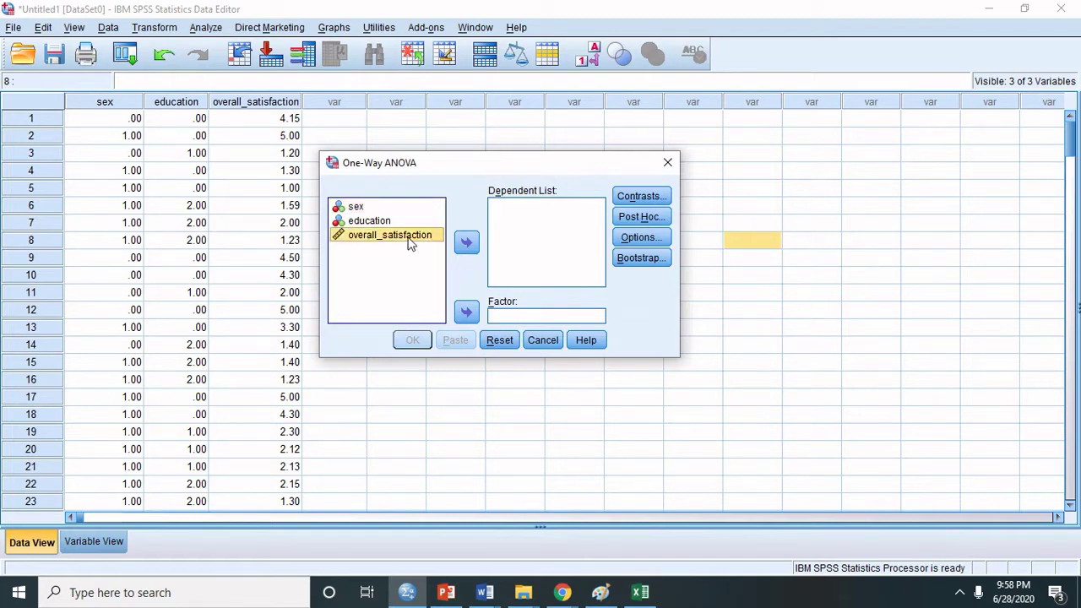
{"action": "left_click", "coordinate": [467, 243]}
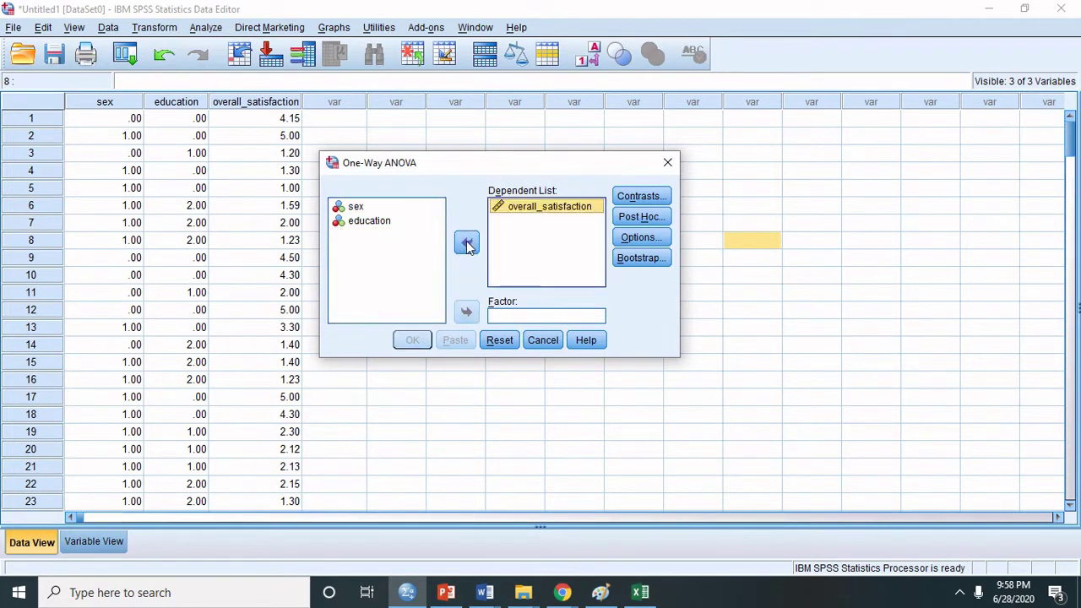
{"action": "left_click", "coordinate": [375, 224]}
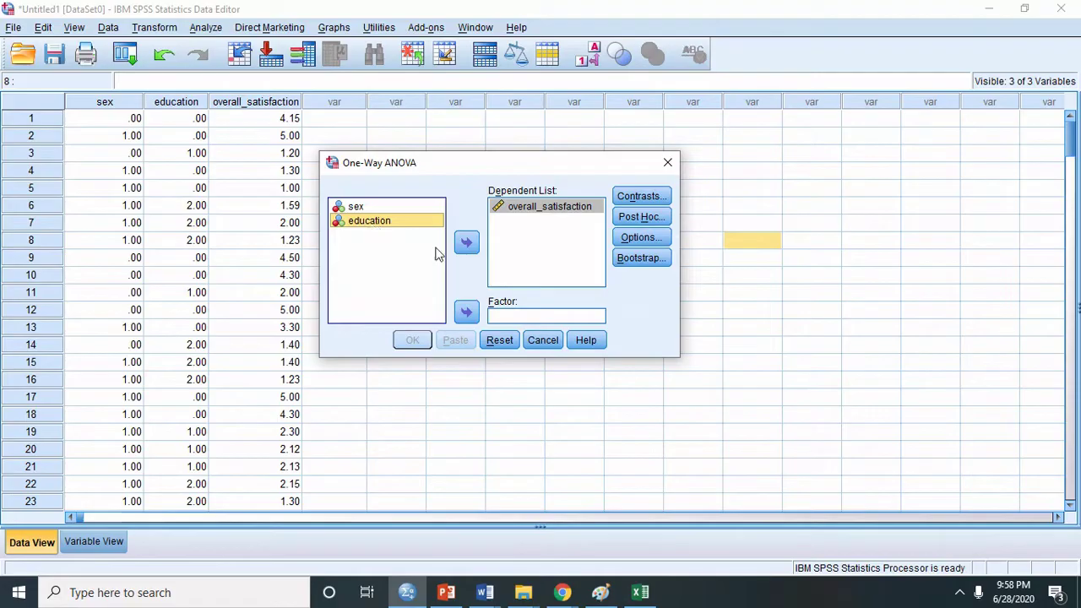
{"action": "left_click", "coordinate": [474, 313]}
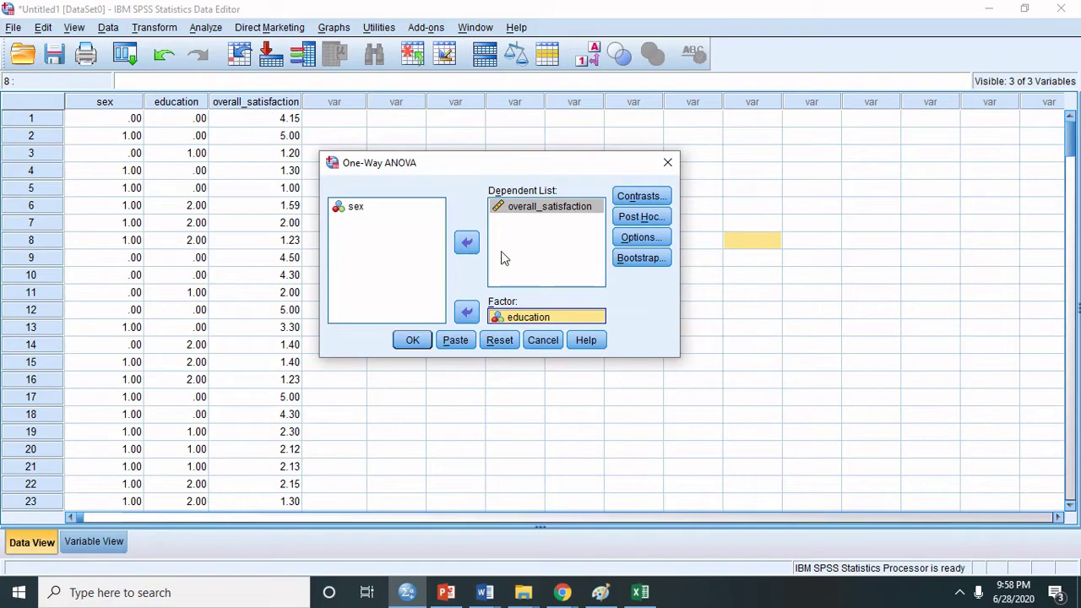
Include Descriptive statistics in the One-Way ANOVA options and run the analysis.
{"action": "left_click", "coordinate": [626, 243]}
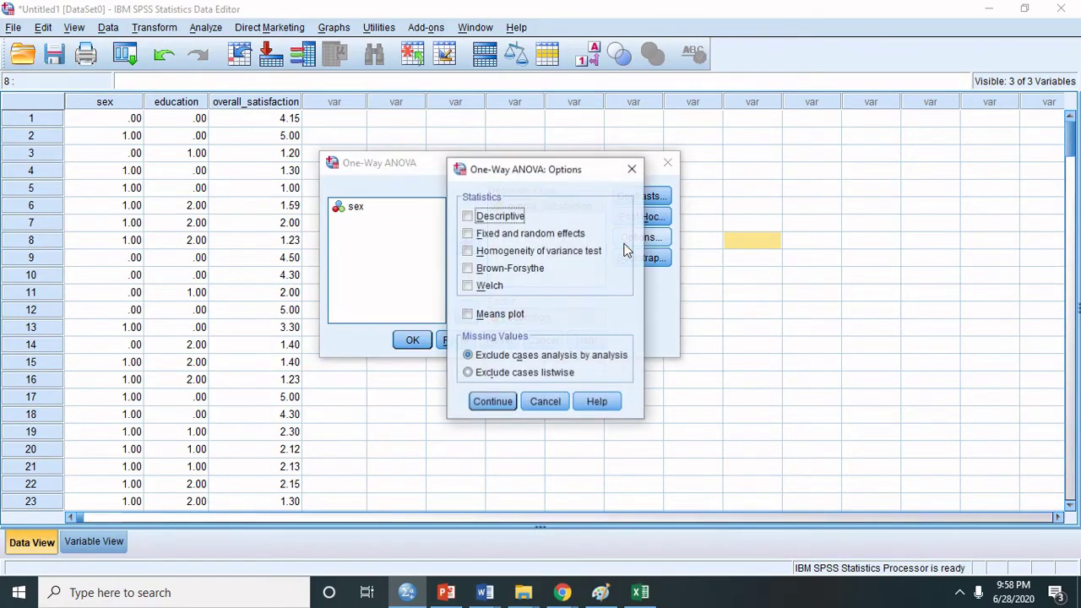
{"action": "left_click", "coordinate": [488, 218]}
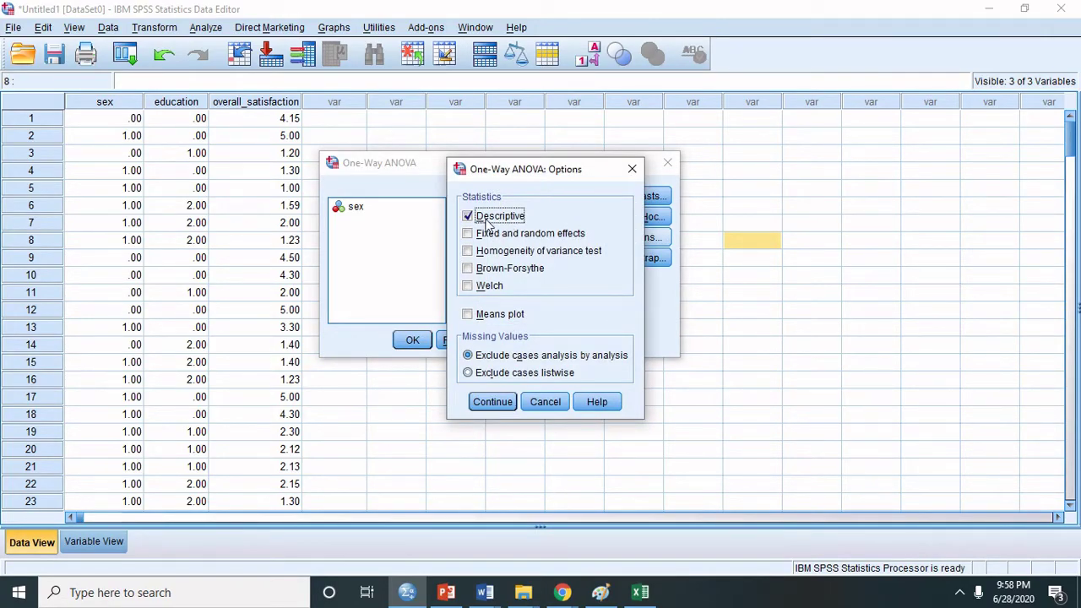
{"action": "left_click", "coordinate": [503, 402]}
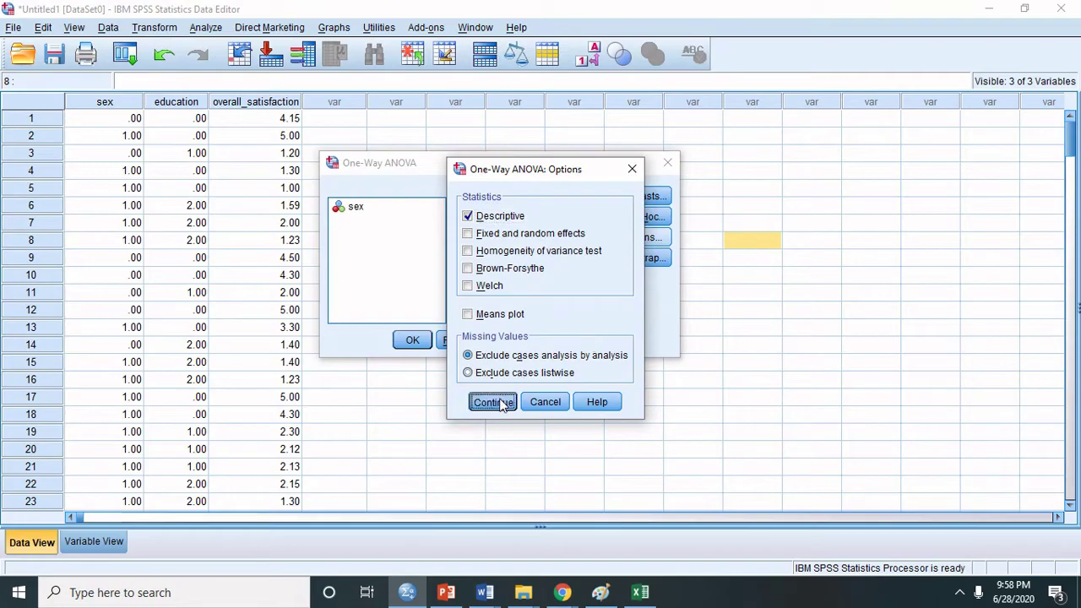
{"action": "left_click", "coordinate": [412, 340]}
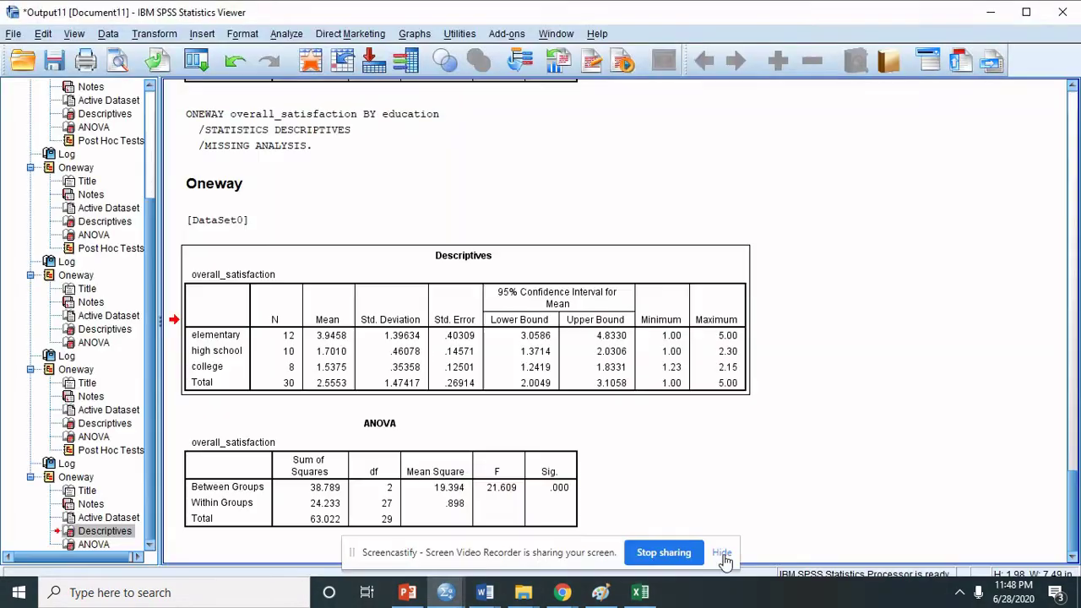
Examine the group means in the Descriptives table and the between-groups significance in the ANOVA table.
{"action": "left_click", "coordinate": [722, 553]}
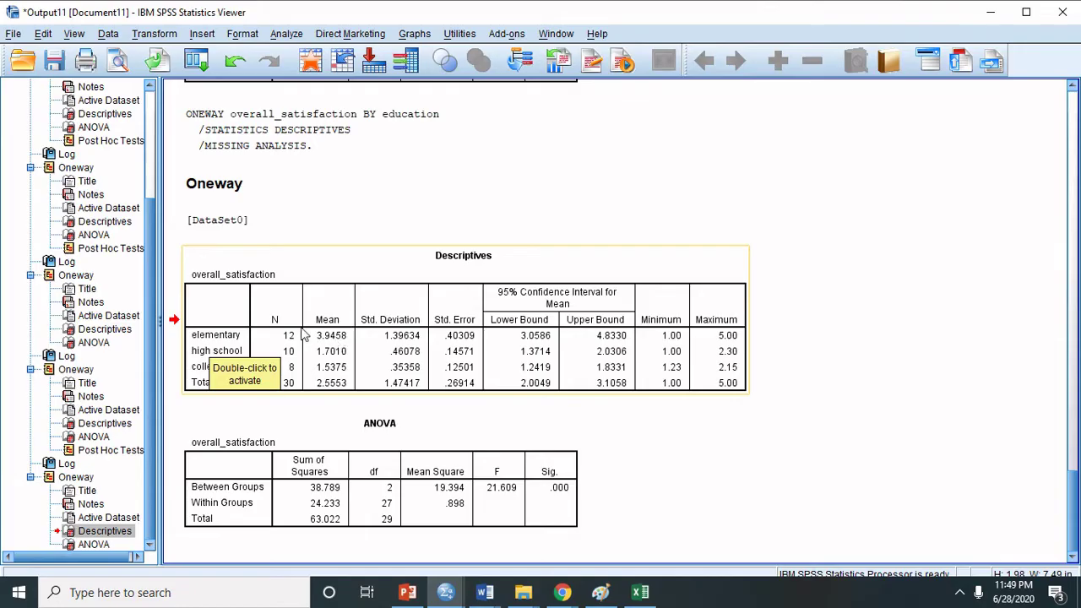
{"action": "left_click", "coordinate": [218, 362]}
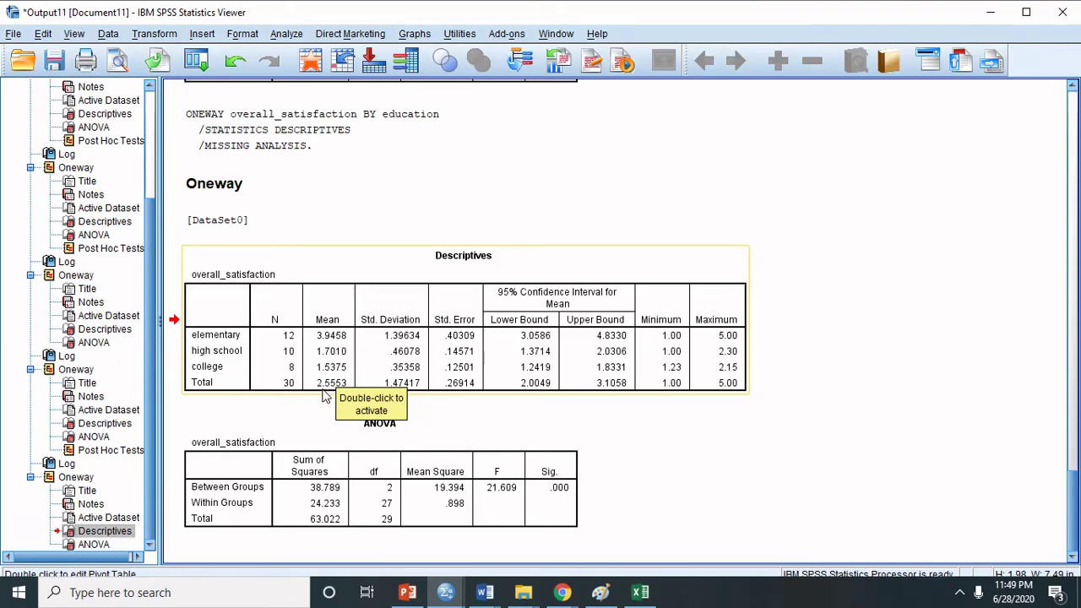
{"action": "left_click", "coordinate": [462, 425]}
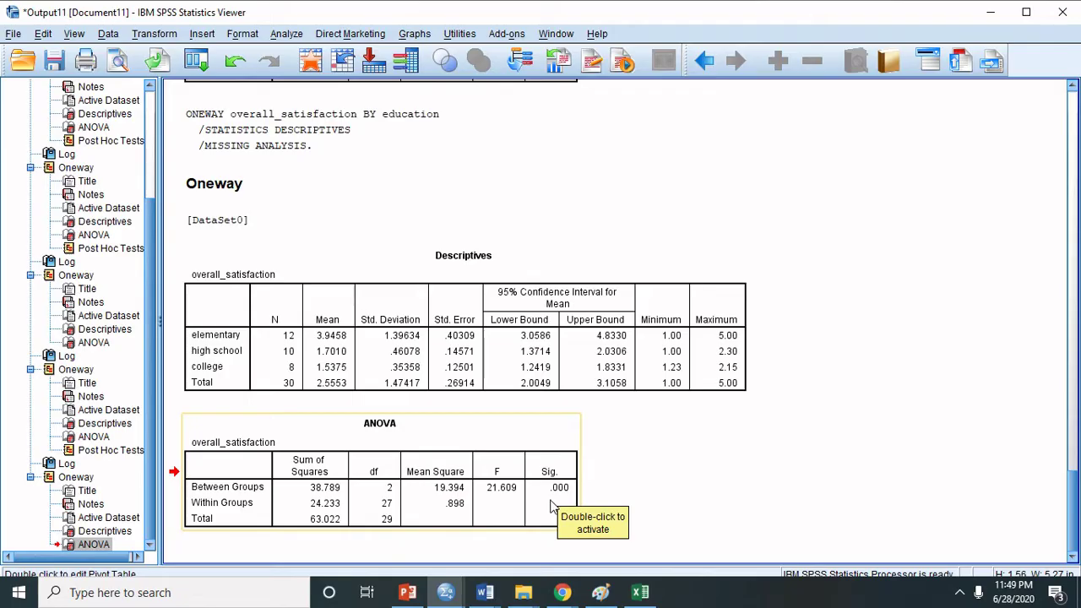
{"action": "left_click", "coordinate": [550, 505]}
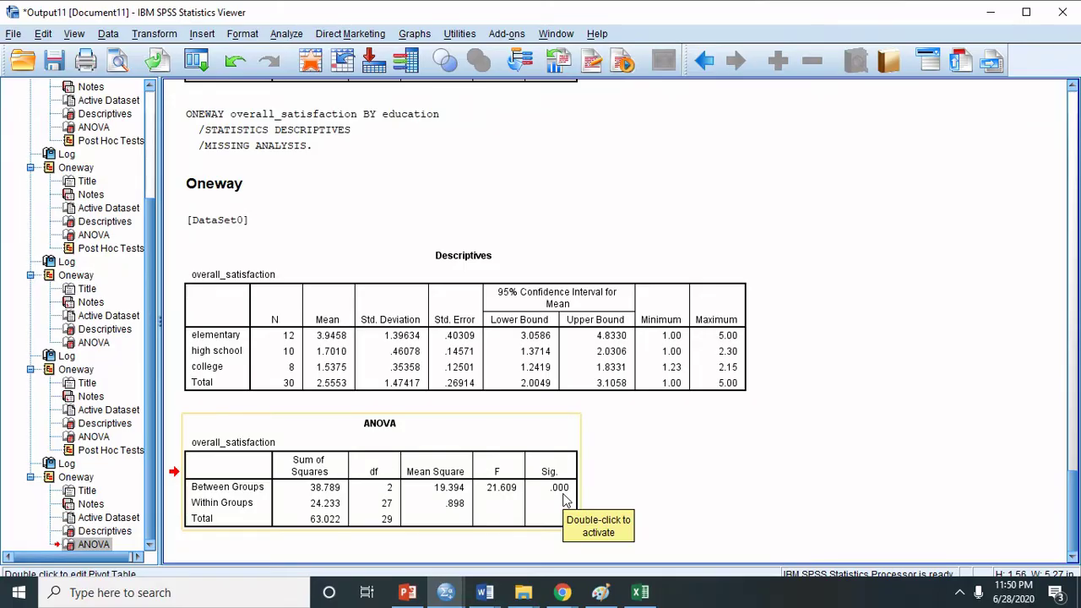
{"action": "left_click", "coordinate": [564, 498]}
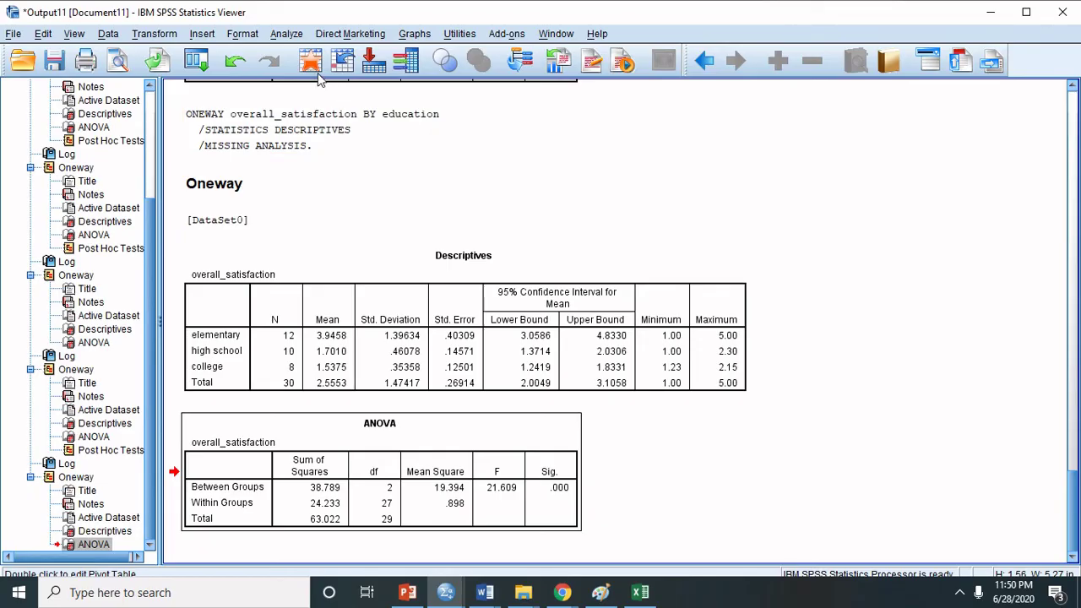
Rerun the One-Way ANOVA of overall_satisfaction by education with the LSD post hoc test added.
{"action": "left_click", "coordinate": [287, 35]}
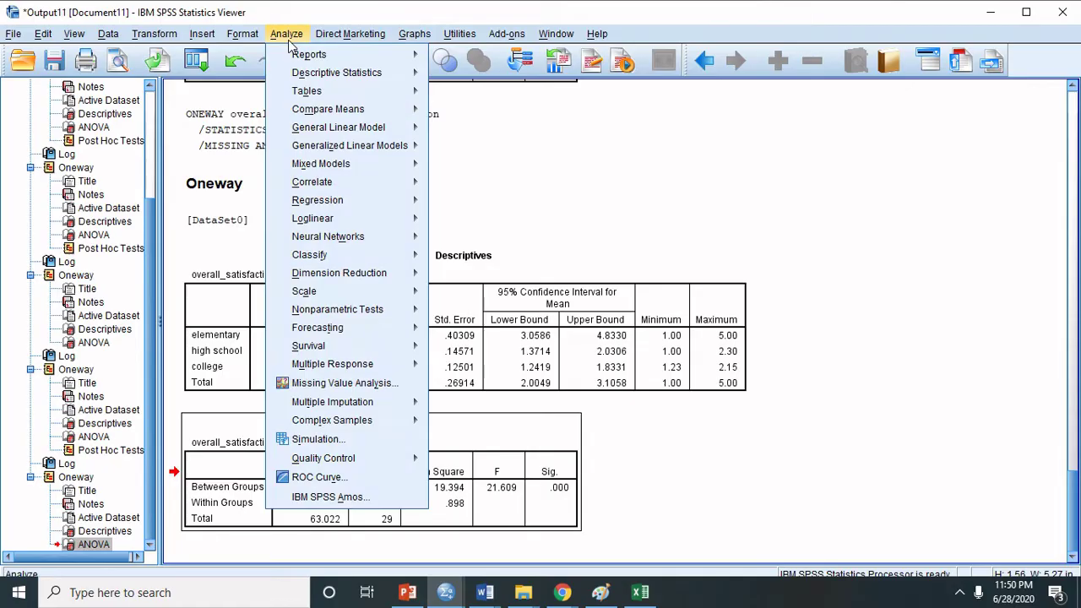
{"action": "mouse_move", "coordinate": [325, 114]}
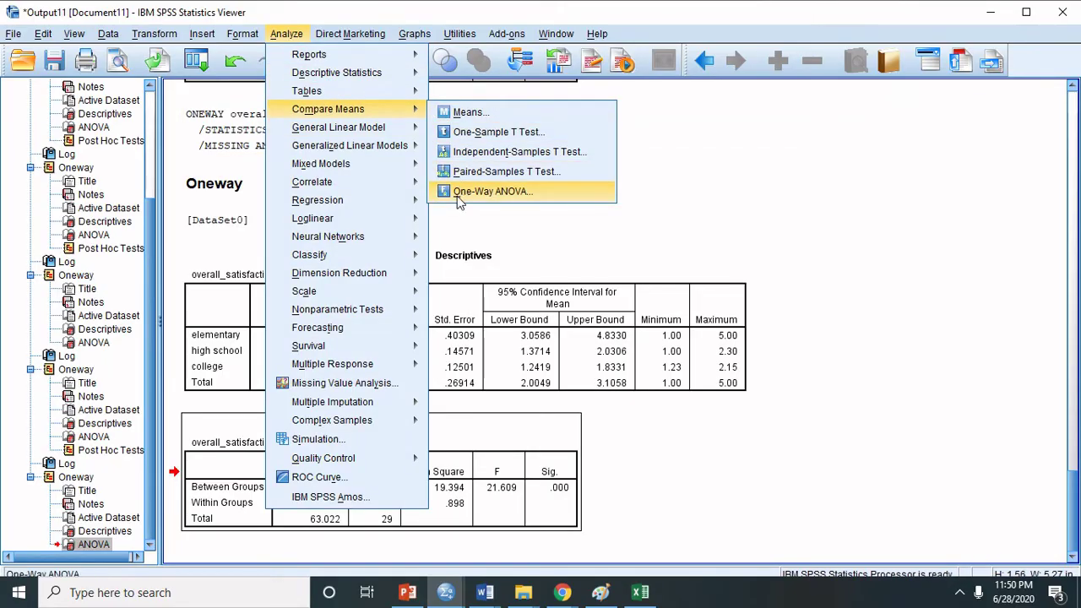
{"action": "left_click", "coordinate": [460, 195]}
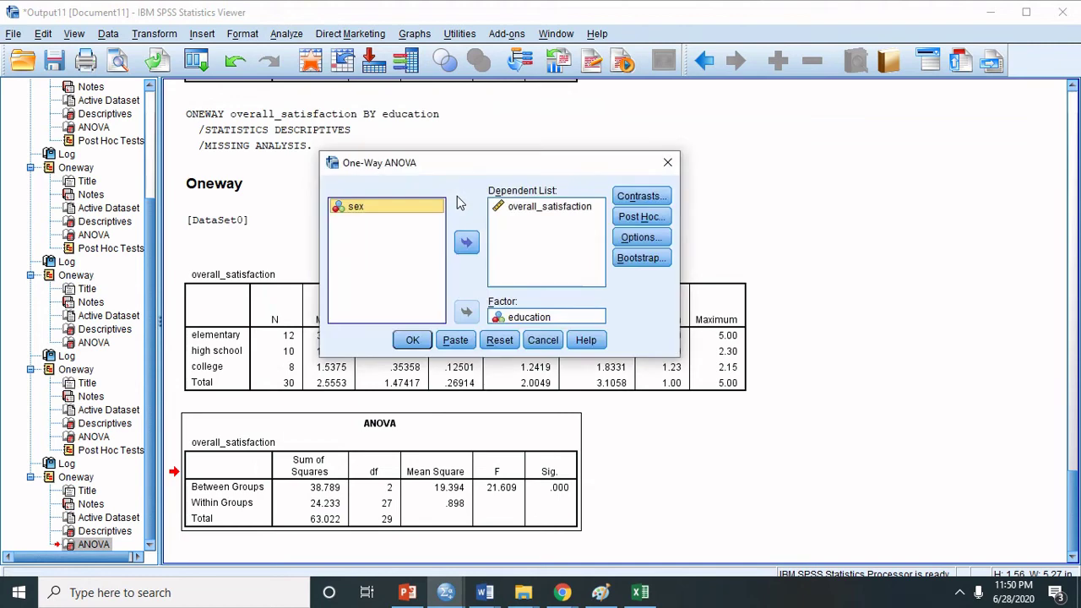
{"action": "left_click", "coordinate": [641, 220]}
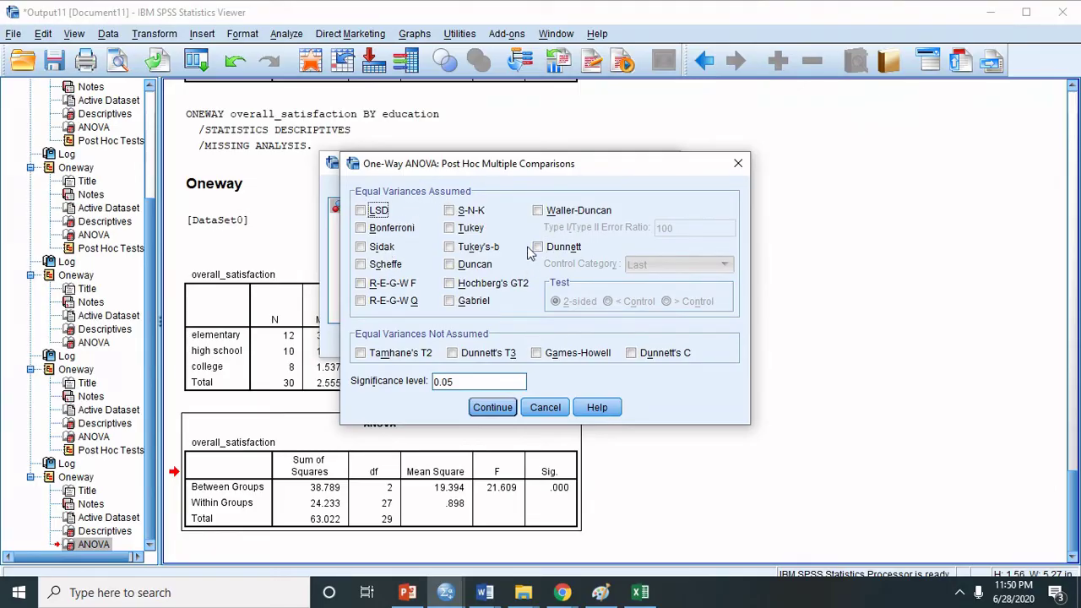
{"action": "left_click", "coordinate": [379, 214]}
{"action": "left_click", "coordinate": [490, 408]}
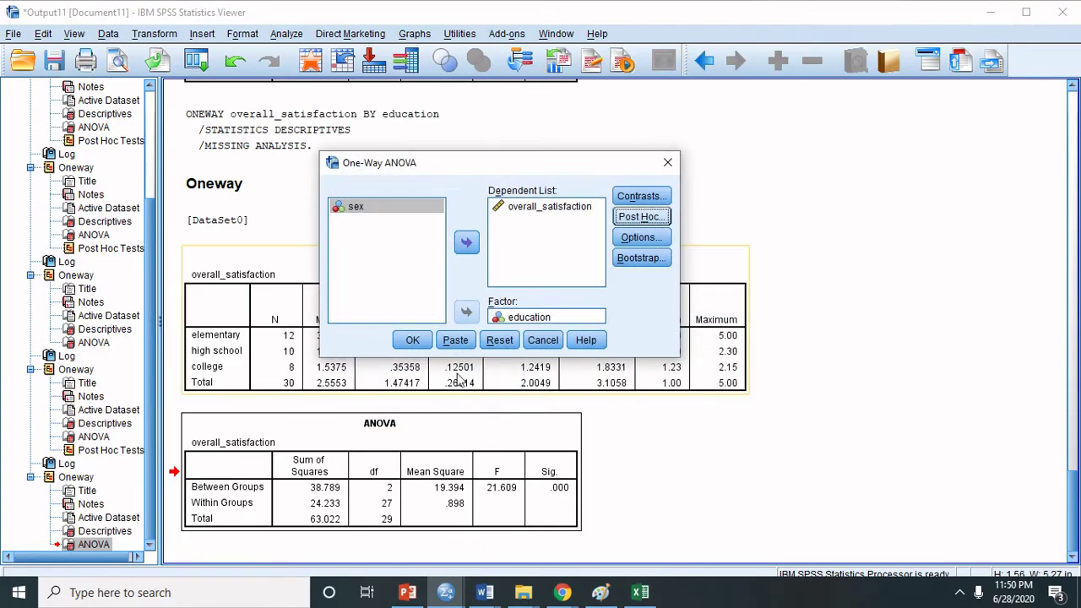
{"action": "left_click", "coordinate": [413, 340]}
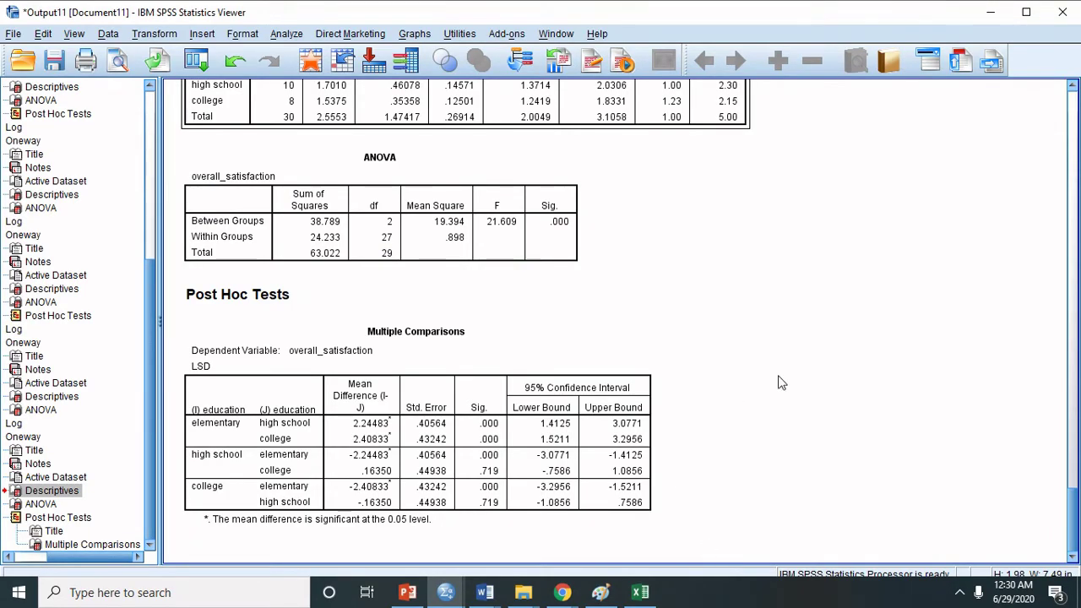
Examine the LSD Multiple Comparisons significance for each pair of education levels and compare it with the group means in the Descriptives table.
{"action": "left_click", "coordinate": [235, 430]}
{"action": "scroll", "coordinate": [1069, 518], "scroll_direction": "up", "scroll_amount": 3}
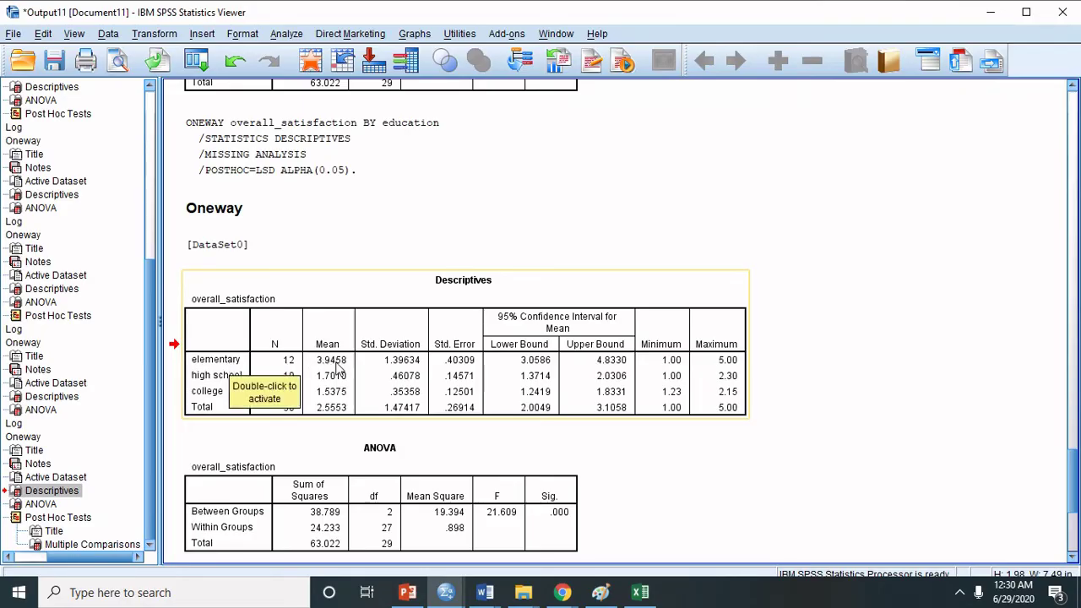
{"action": "left_click", "coordinate": [218, 380]}
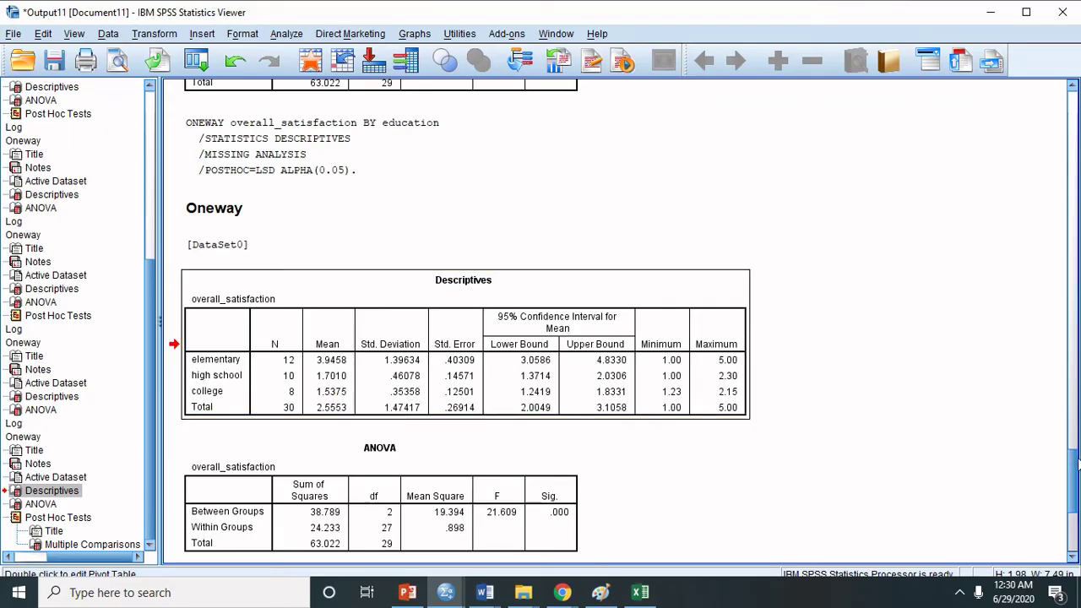
{"action": "left_click_drag", "start_coordinate": [1073, 460], "coordinate": [1072, 507]}
{"action": "left_click", "coordinate": [309, 413]}
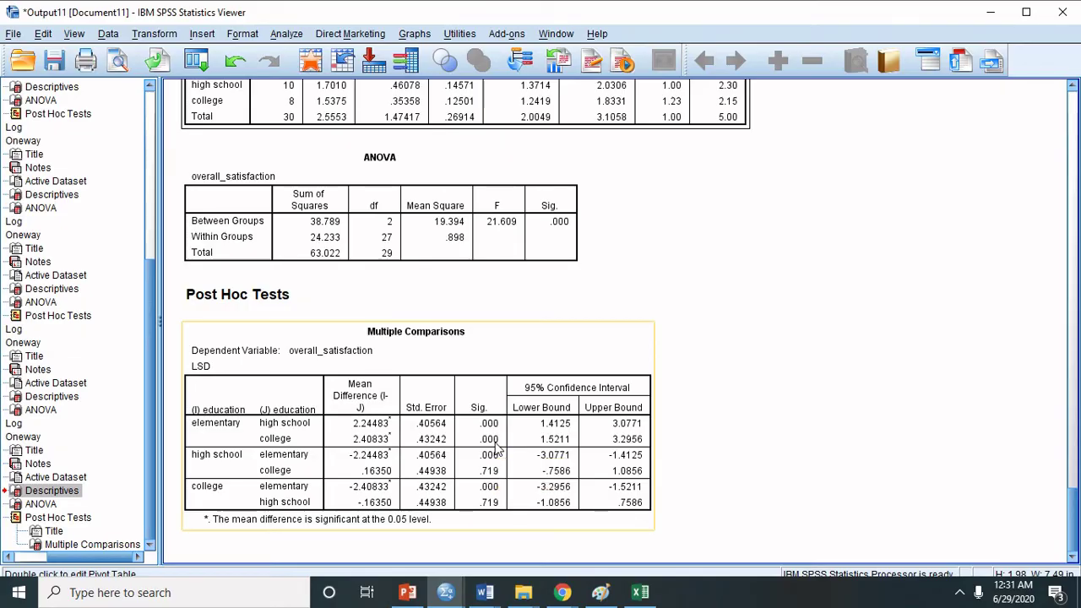
{"action": "left_click", "coordinate": [942, 493]}
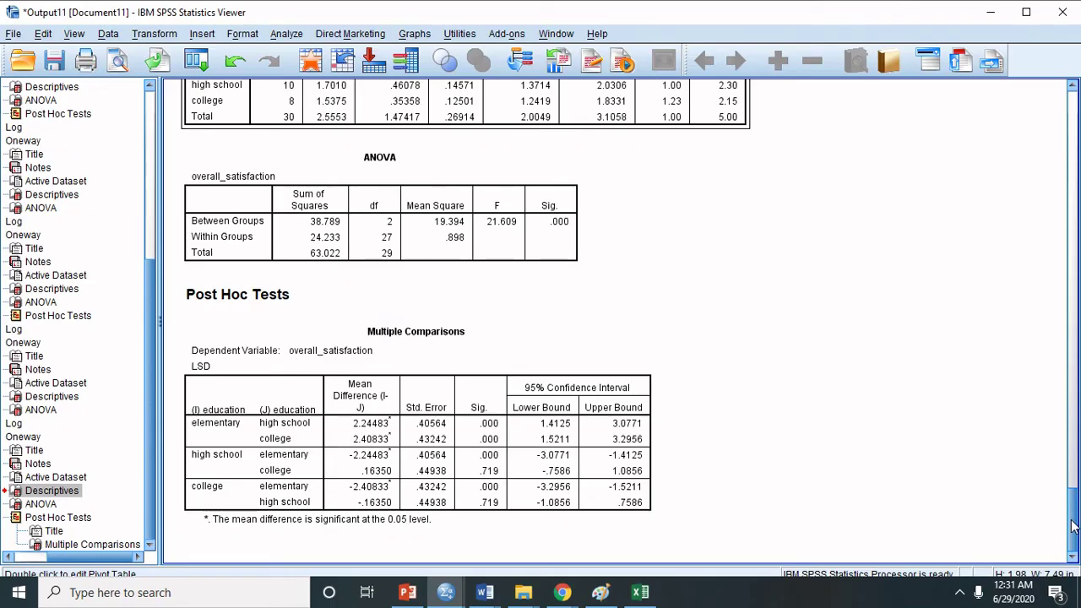
{"action": "scroll", "coordinate": [1071, 523], "scroll_direction": "up", "scroll_amount": 3}
{"action": "left_click", "coordinate": [564, 273]}
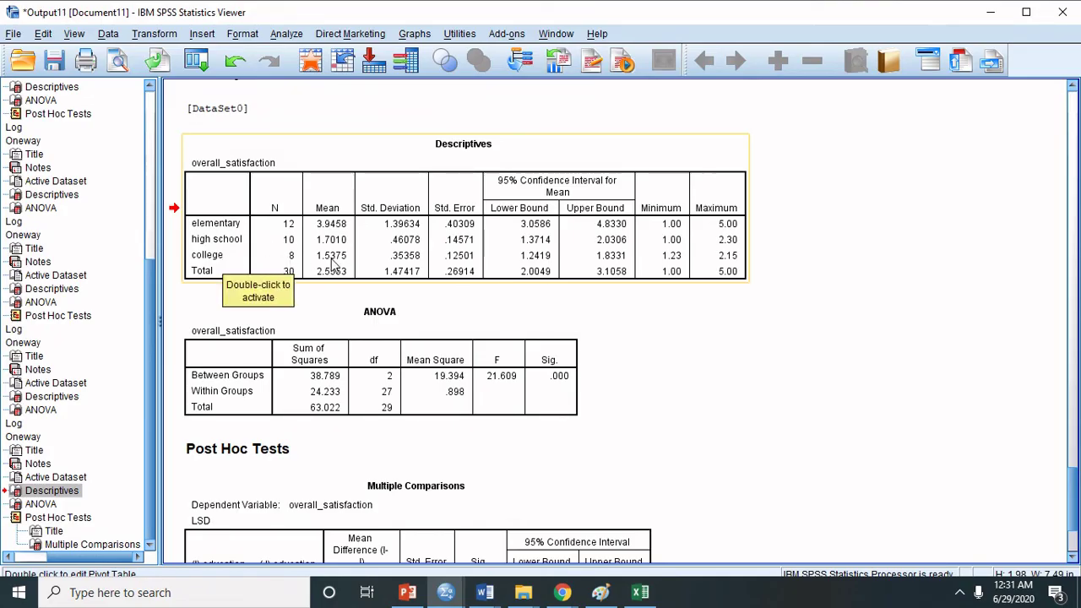
{"action": "left_click", "coordinate": [1071, 541]}
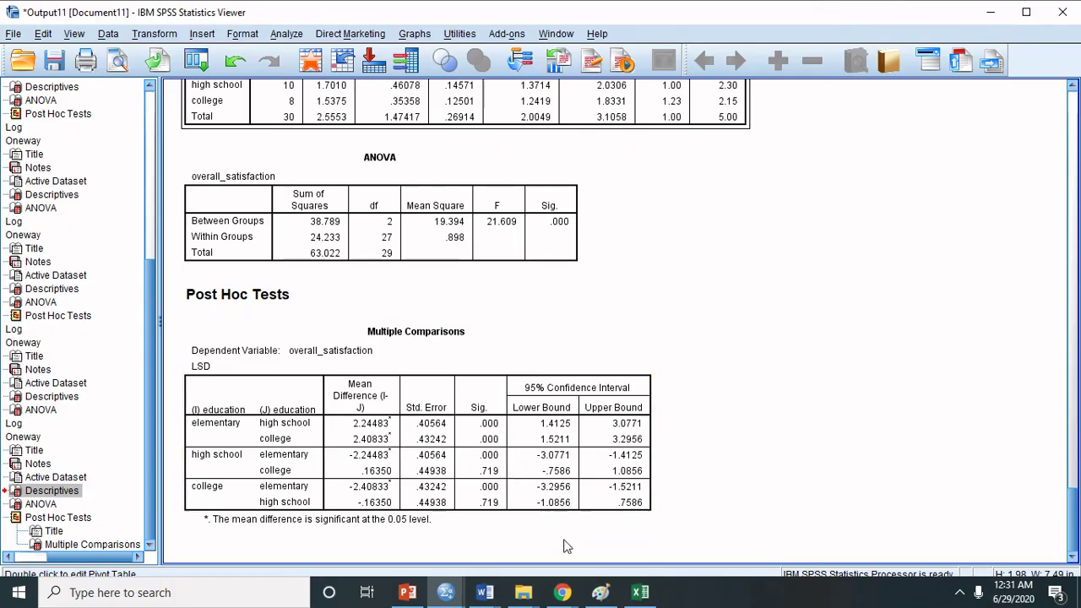
{"action": "mouse_move", "coordinate": [566, 596]}
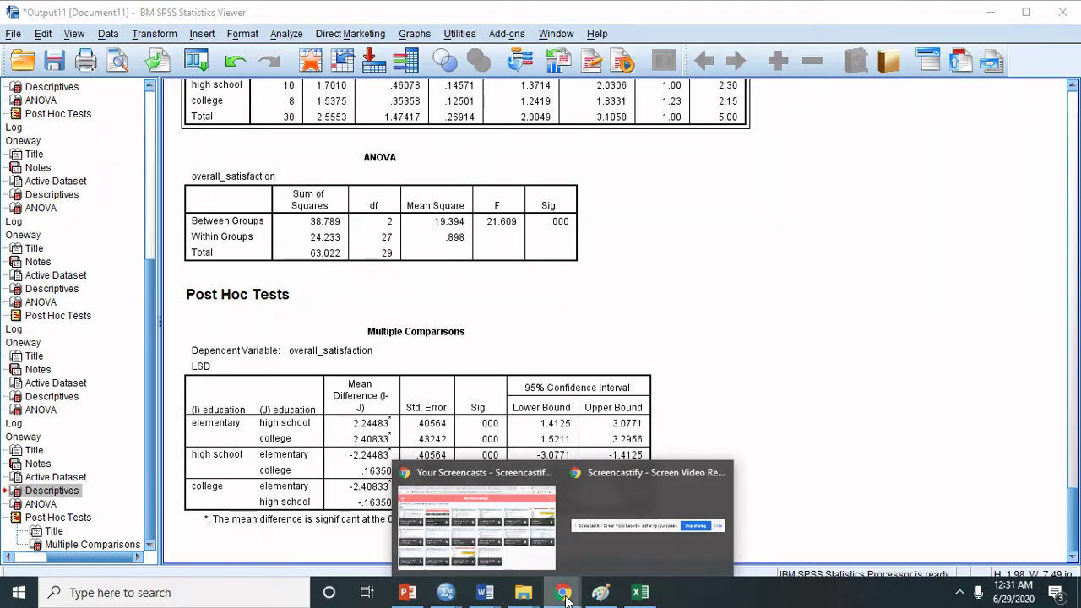